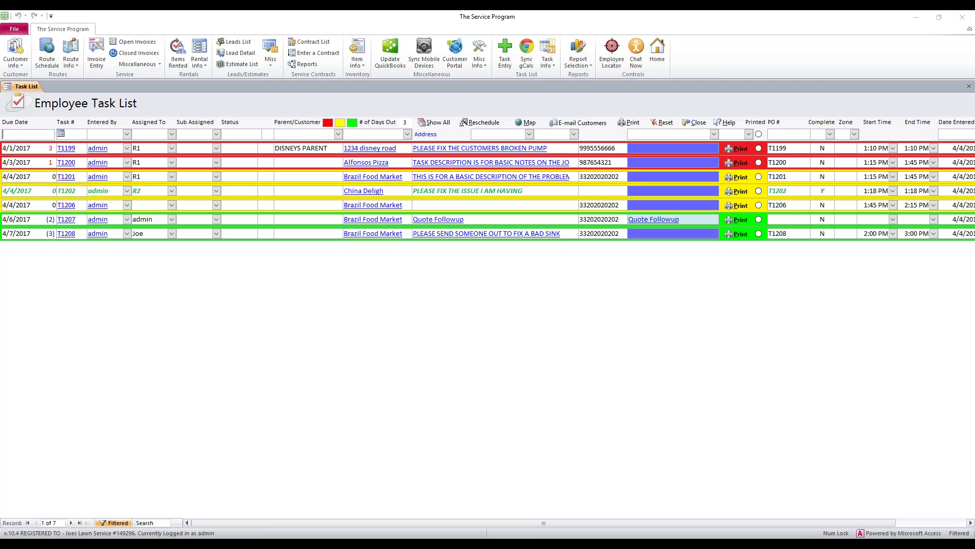
Close the Employee Task List and reopen it, once from the task information options and once through Home.
{"action": "left_click", "coordinate": [692, 127]}
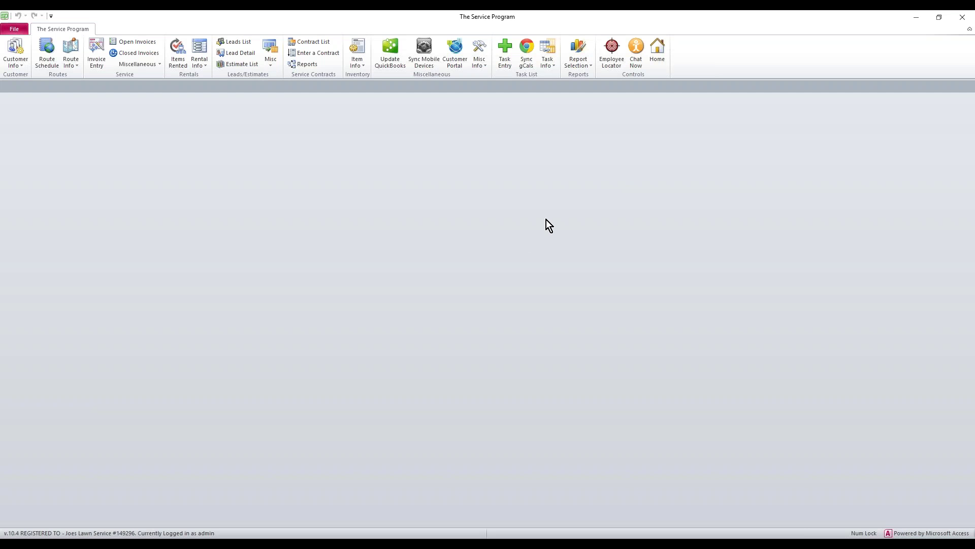
{"action": "left_click", "coordinate": [553, 66]}
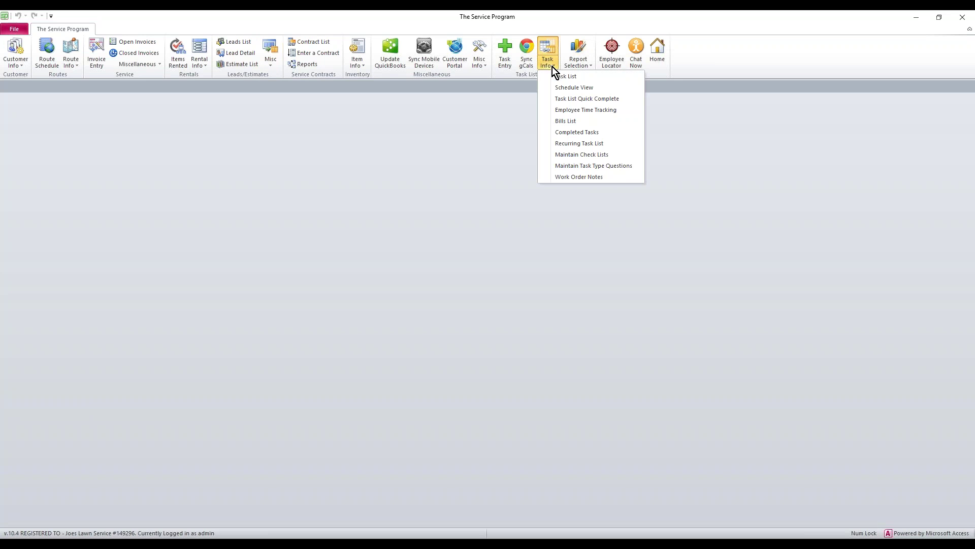
{"action": "left_click", "coordinate": [564, 77]}
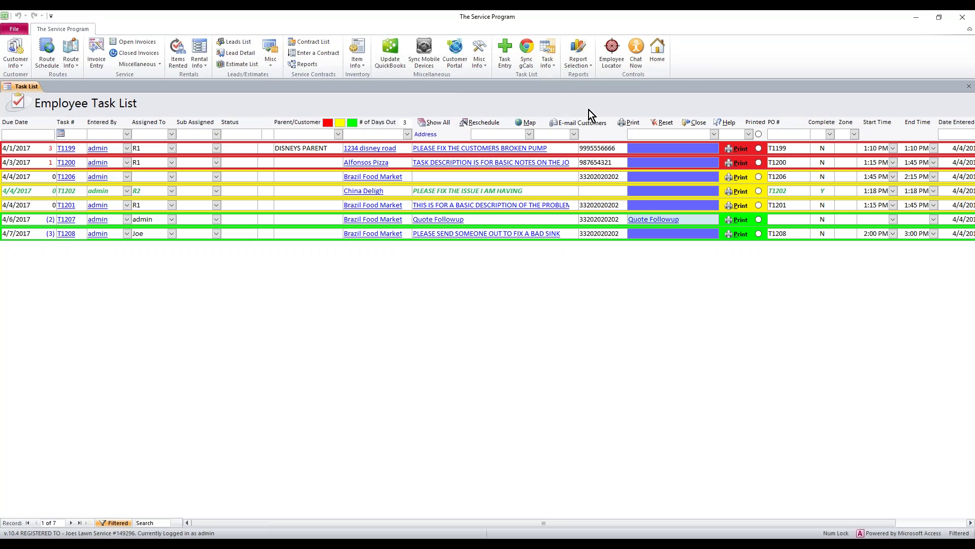
{"action": "left_click", "coordinate": [694, 124]}
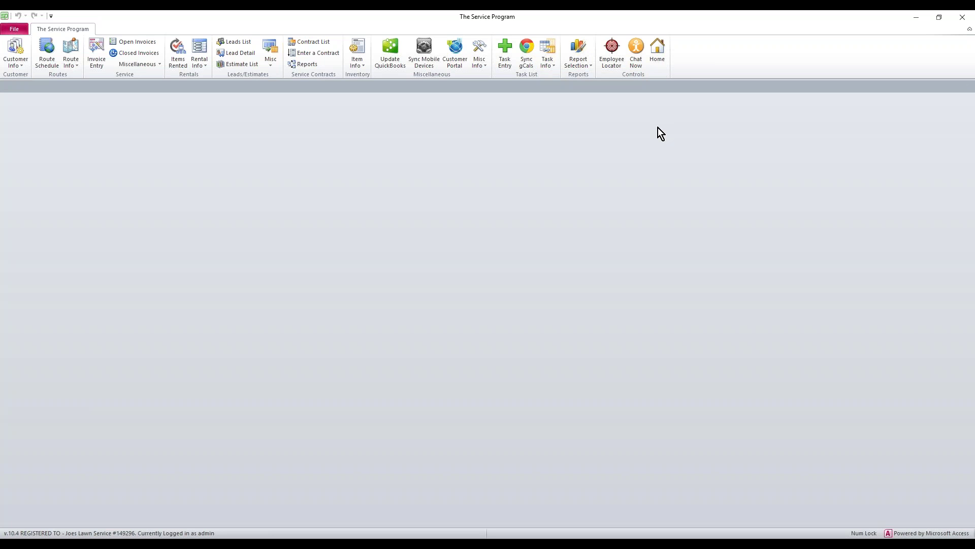
{"action": "left_click", "coordinate": [663, 53]}
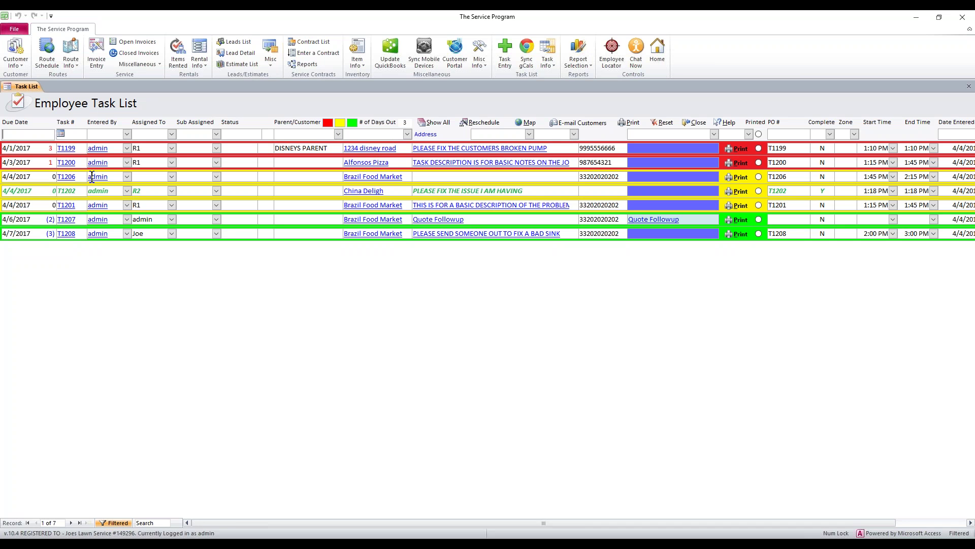
Examine the due dates of the overdue, current and upcoming tasks in the list.
{"action": "left_click_drag", "start_coordinate": [78, 148], "coordinate": [59, 148]}
{"action": "left_click_drag", "start_coordinate": [30, 162], "coordinate": [8, 164]}
{"action": "left_click", "coordinate": [41, 176]}
{"action": "left_click", "coordinate": [38, 220]}
{"action": "double_click", "coordinate": [16, 219]}
{"action": "left_click", "coordinate": [17, 220]}
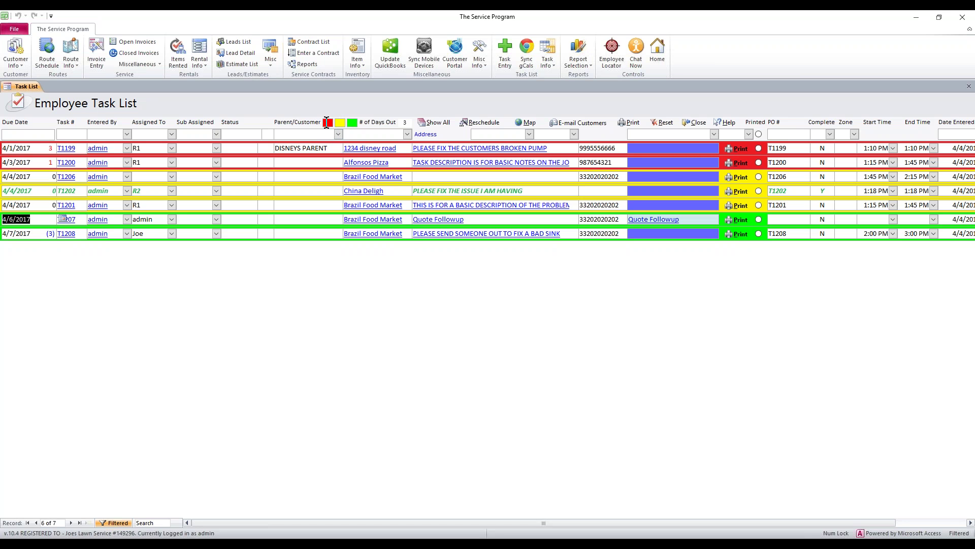
Filter the task list to the red tasks and to the yellow tasks, resetting the list after each.
{"action": "left_click", "coordinate": [327, 123]}
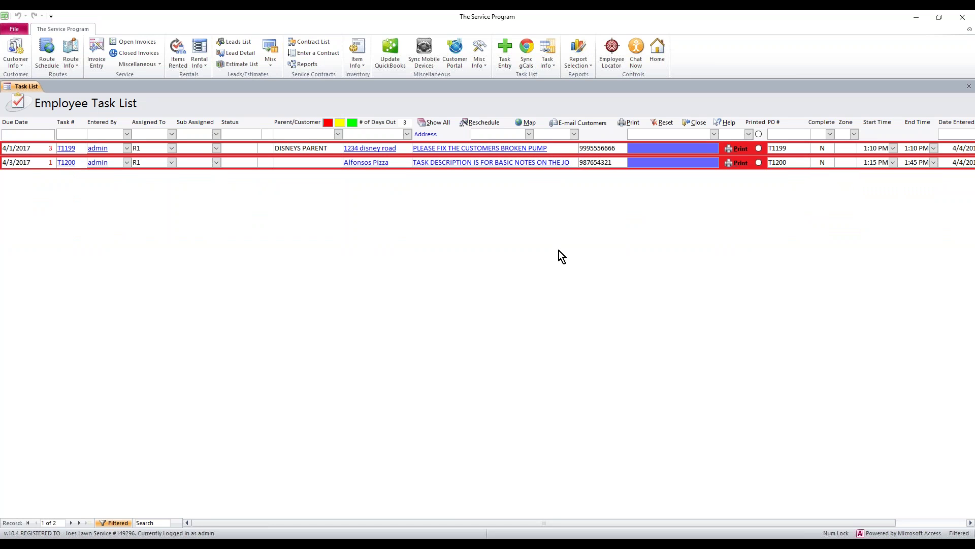
{"action": "left_click", "coordinate": [666, 123]}
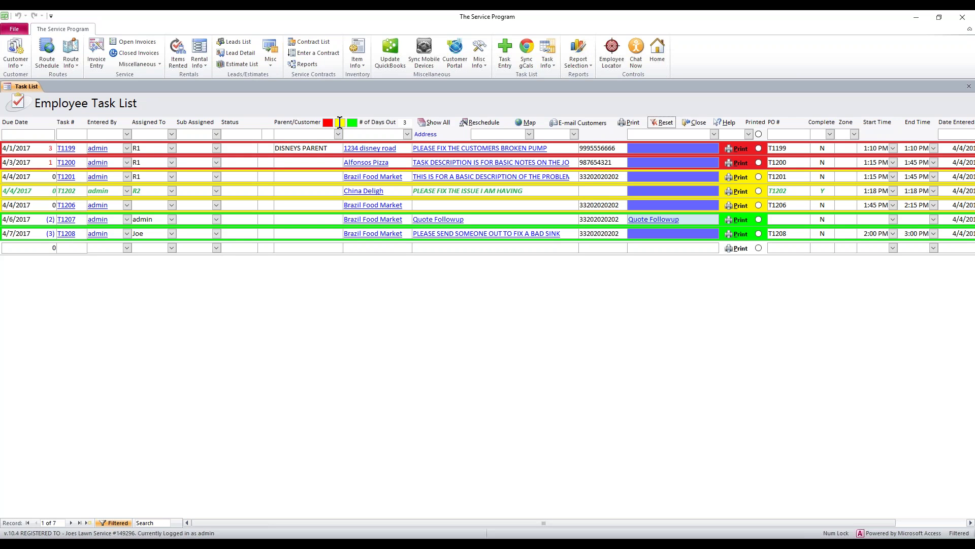
{"action": "left_click", "coordinate": [340, 123]}
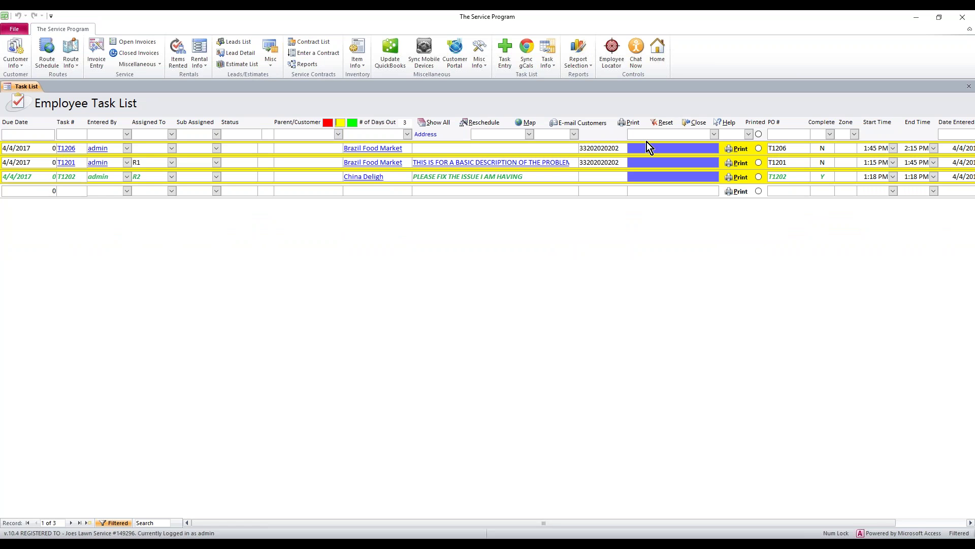
{"action": "left_click", "coordinate": [663, 123]}
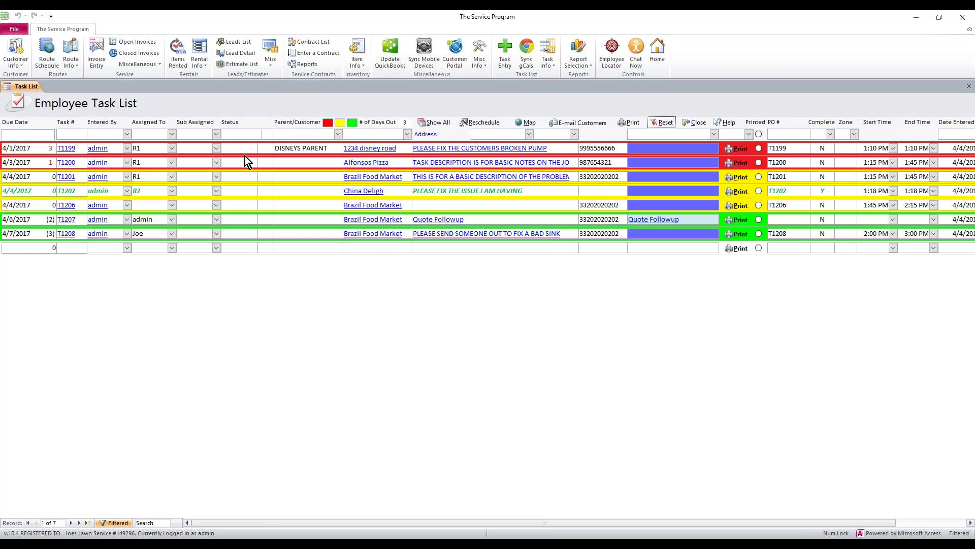
Examine the due dates, day counts, task numbers and Entered By values across the task rows.
{"action": "left_click_drag", "start_coordinate": [30, 147], "coordinate": [7, 149]}
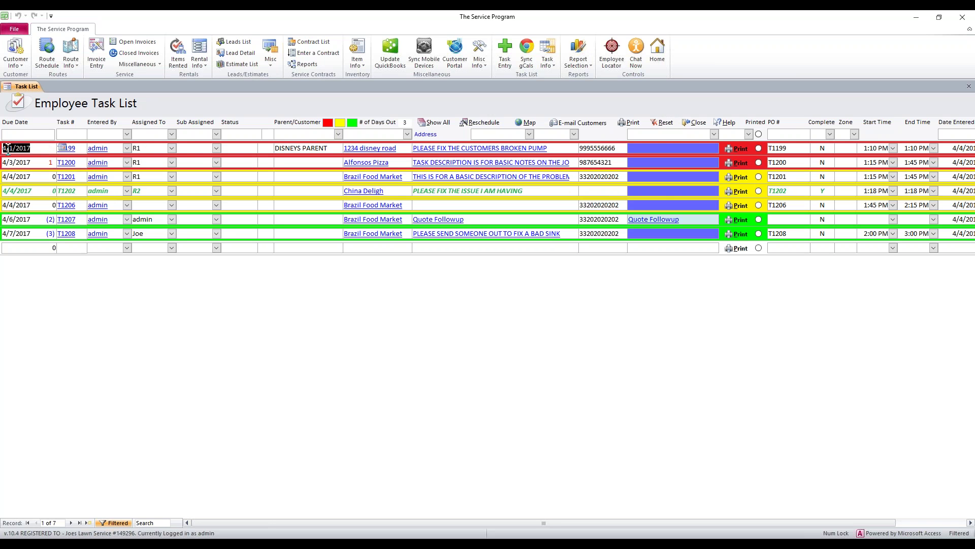
{"action": "left_click", "coordinate": [71, 136]}
{"action": "left_click", "coordinate": [52, 162]}
{"action": "left_click", "coordinate": [46, 148]}
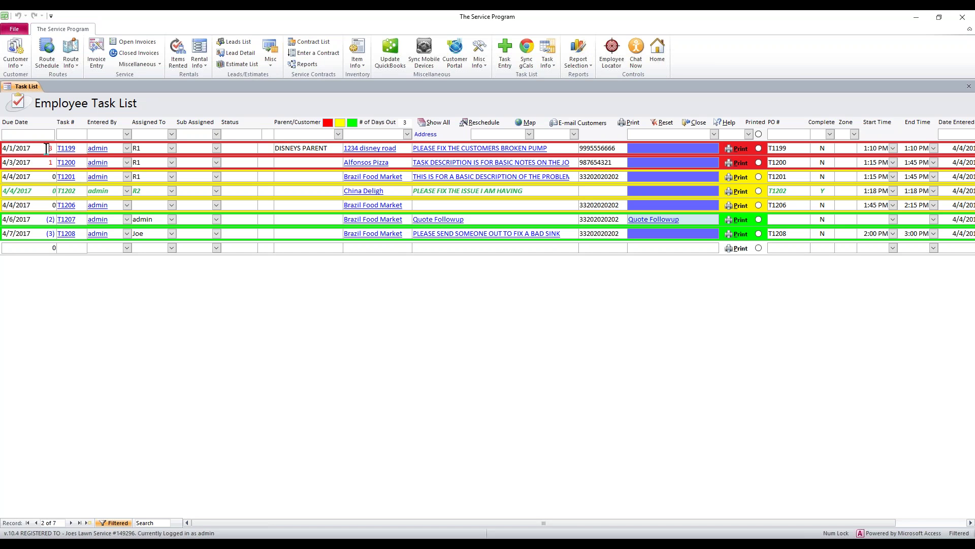
{"action": "left_click", "coordinate": [49, 176]}
{"action": "left_click", "coordinate": [48, 191]}
{"action": "left_click", "coordinate": [48, 203]}
{"action": "left_click", "coordinate": [46, 219]}
{"action": "left_click", "coordinate": [56, 233]}
{"action": "left_click", "coordinate": [74, 148]}
{"action": "double_click", "coordinate": [73, 148]}
{"action": "left_click_drag", "start_coordinate": [112, 148], "coordinate": [90, 146]}
Reassign the broken-pump task due 4/1/2017 to R2.
{"action": "left_click", "coordinate": [172, 148]}
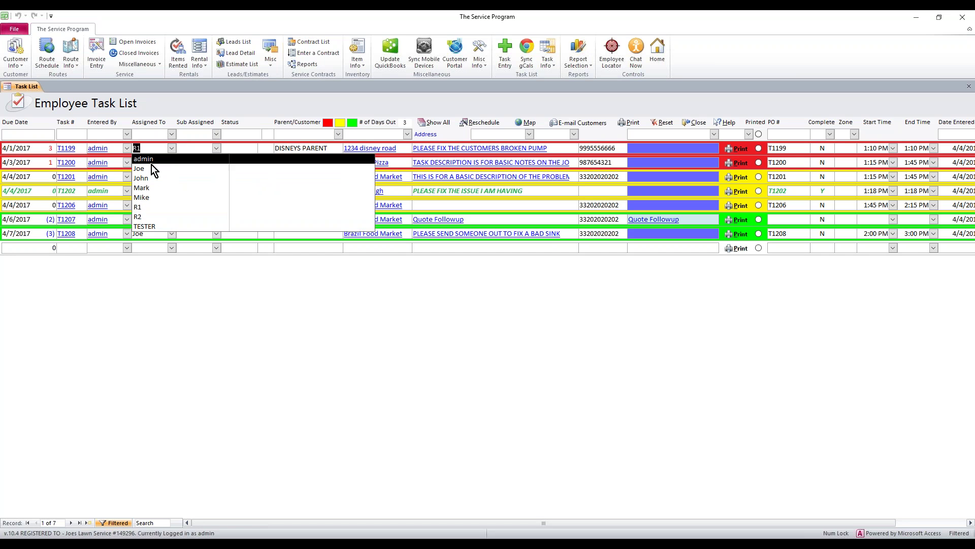
{"action": "left_click", "coordinate": [153, 205]}
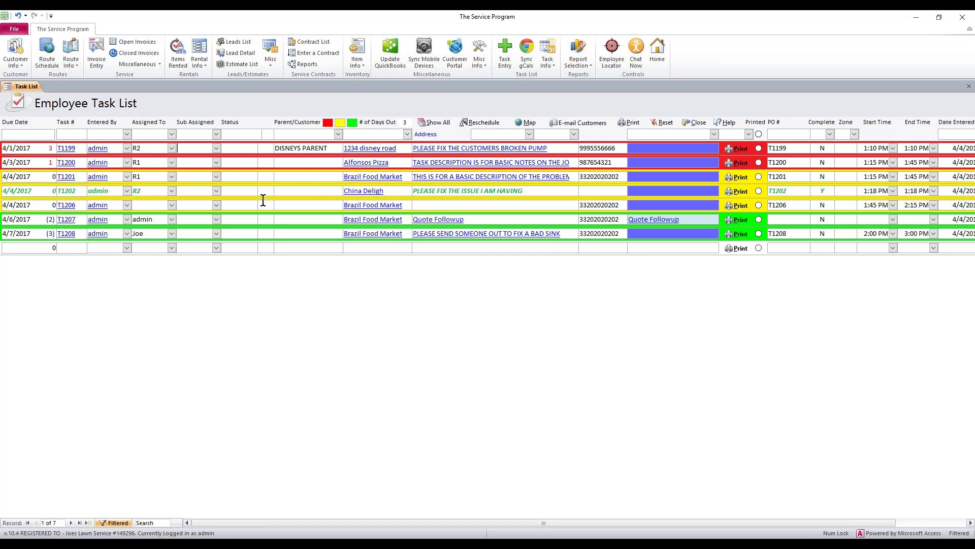
Filter the task list by the first listed customer and by Brazil Food Market, resetting the list after each.
{"action": "left_click", "coordinate": [338, 134]}
{"action": "left_click", "coordinate": [338, 133]}
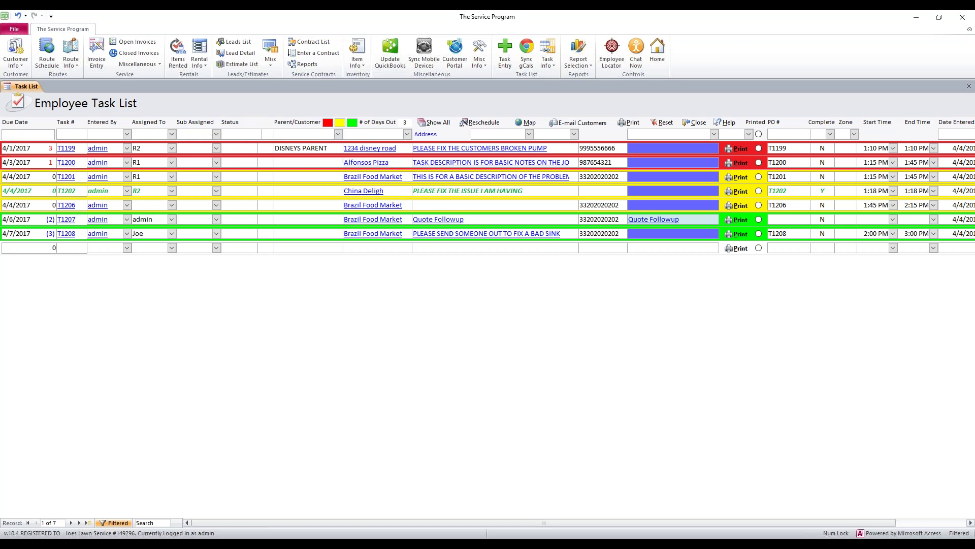
{"action": "left_click", "coordinate": [409, 134]}
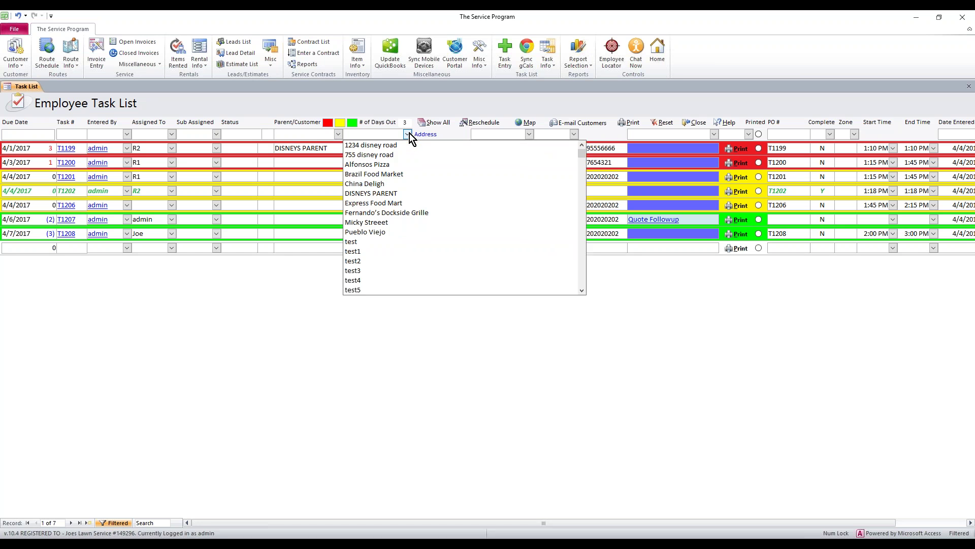
{"action": "left_click", "coordinate": [409, 134]}
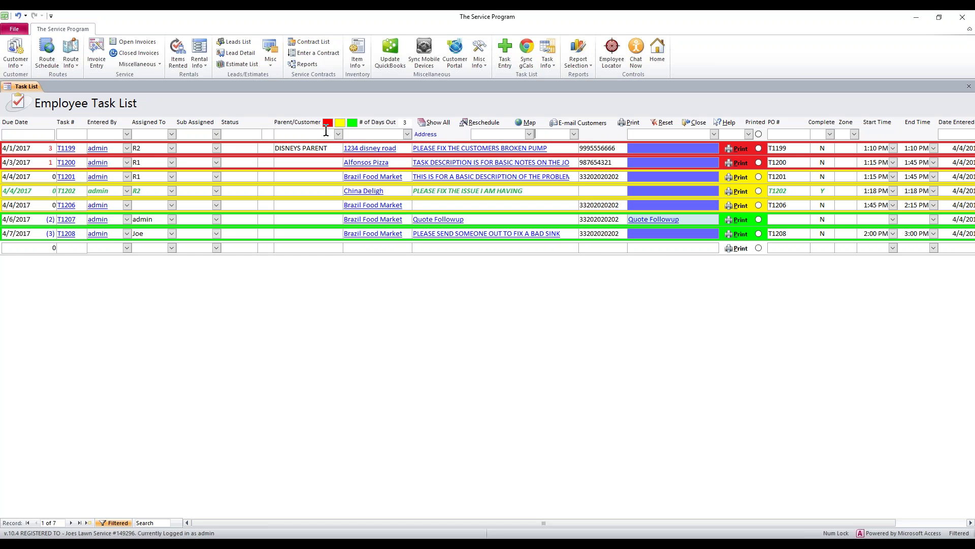
{"action": "left_click", "coordinate": [408, 135]}
{"action": "left_click", "coordinate": [395, 145]}
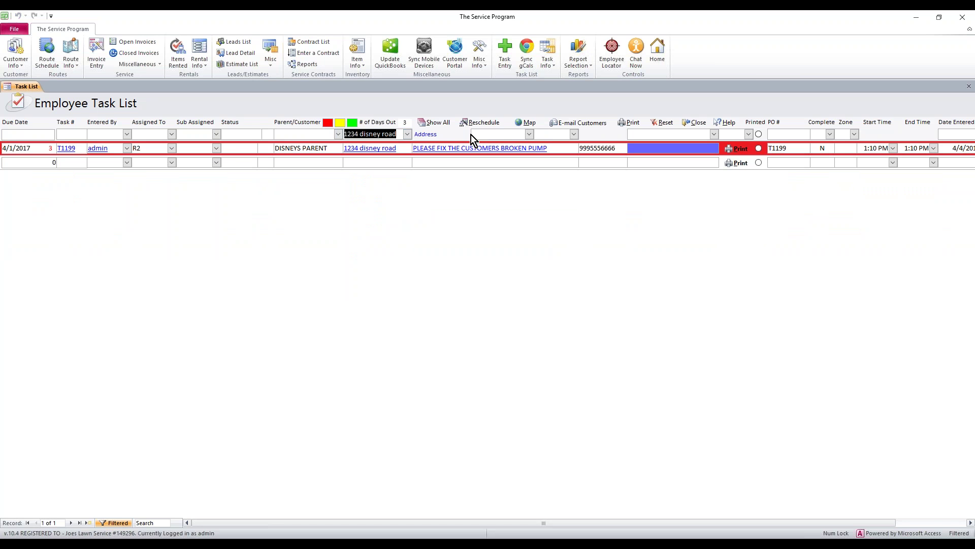
{"action": "left_click", "coordinate": [662, 123]}
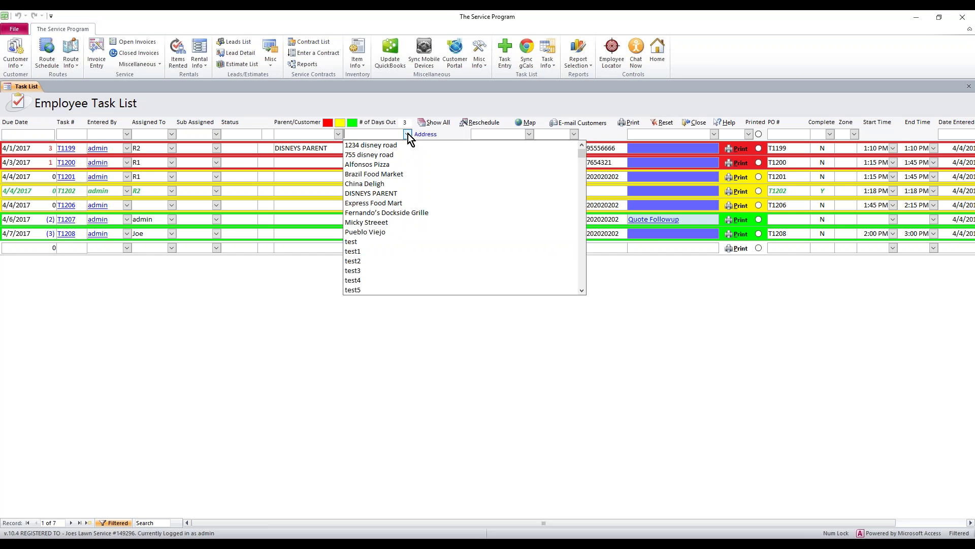
{"action": "left_click", "coordinate": [383, 173]}
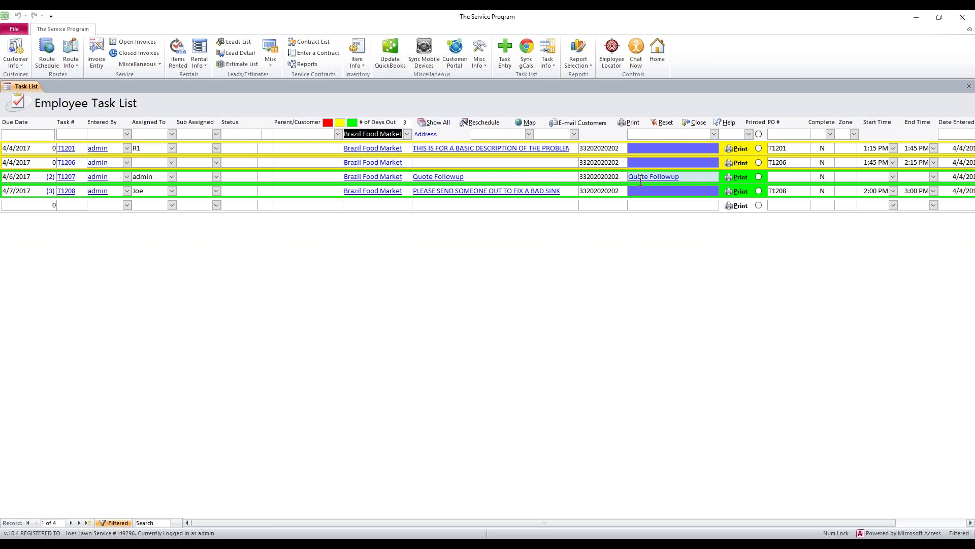
{"action": "left_click", "coordinate": [660, 123]}
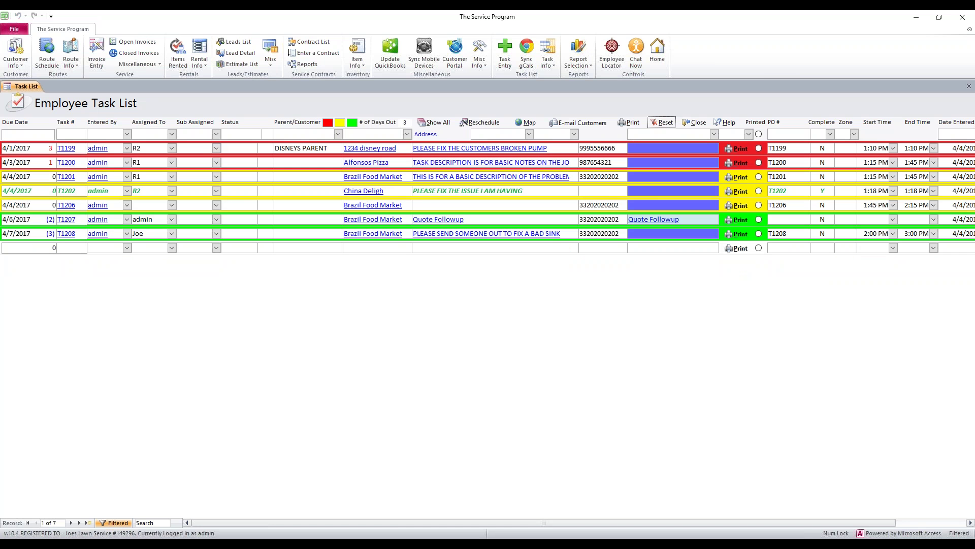
Filter the task list by the due date 4/4/2017, and reset the list.
{"action": "left_click", "coordinate": [44, 134]}
{"action": "left_click", "coordinate": [60, 134]}
{"action": "left_click", "coordinate": [40, 170]}
{"action": "key", "text": "Return"}
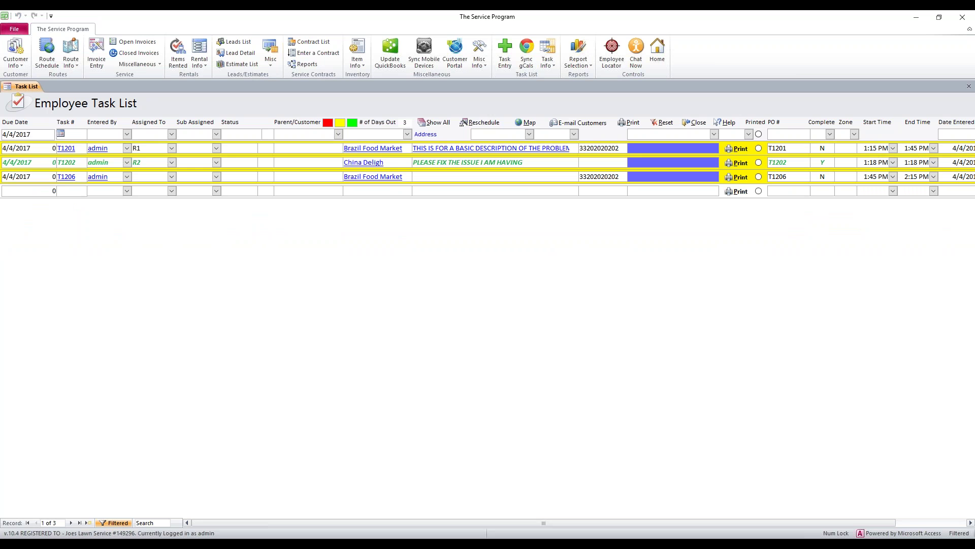
{"action": "left_click", "coordinate": [667, 124]}
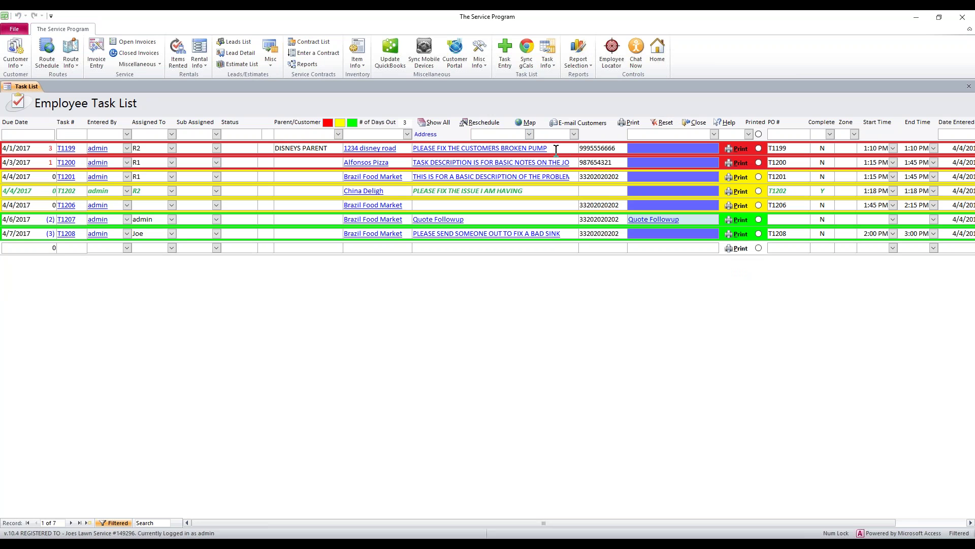
Examine the task descriptions and the completion status of the China Deligh task.
{"action": "left_click_drag", "start_coordinate": [550, 148], "coordinate": [421, 154]}
{"action": "left_click", "coordinate": [600, 154]}
{"action": "scroll", "coordinate": [576, 525], "scroll_direction": "right", "scroll_amount": 4}
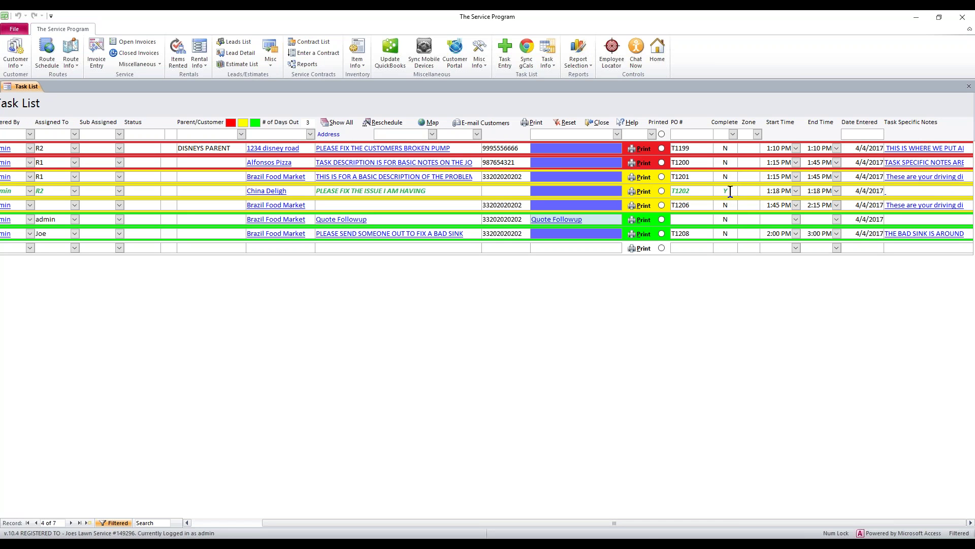
{"action": "double_click", "coordinate": [725, 191]}
{"action": "left_click", "coordinate": [445, 192]}
{"action": "left_click_drag", "start_coordinate": [624, 522], "coordinate": [409, 513]}
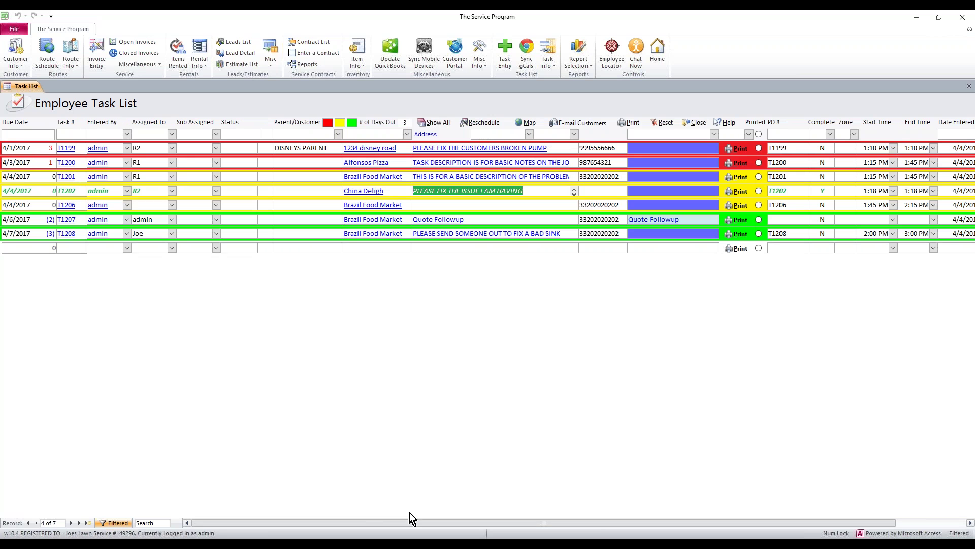
{"action": "left_click", "coordinate": [158, 192]}
{"action": "left_click", "coordinate": [115, 191]}
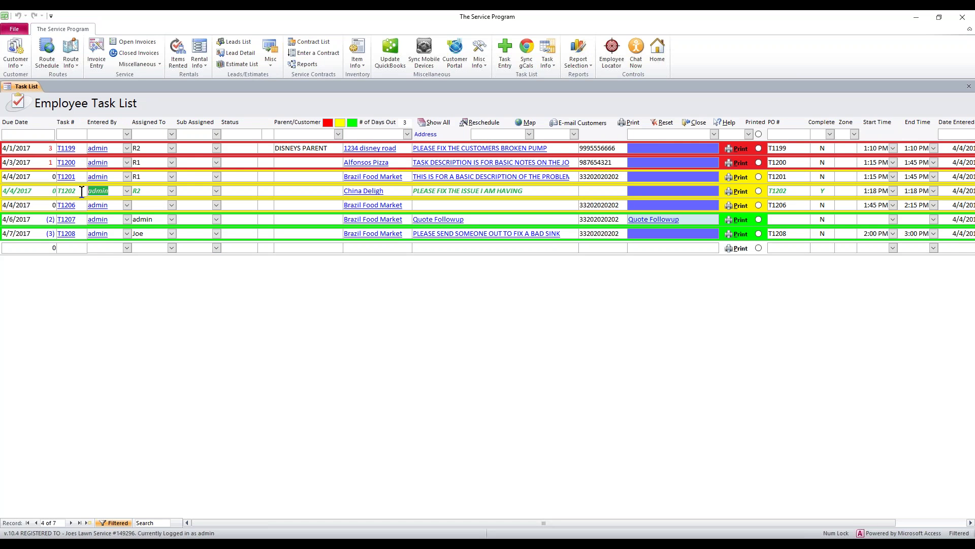
Filter the task list to tasks with Complete set to Y, and reset the list.
{"action": "left_click", "coordinate": [202, 135]}
{"action": "left_click", "coordinate": [830, 133]}
{"action": "left_click", "coordinate": [827, 147]}
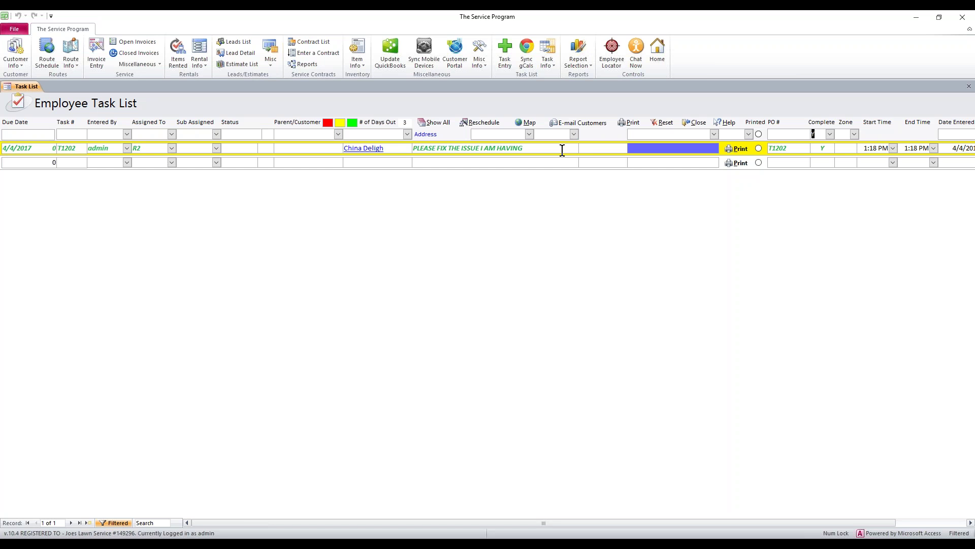
{"action": "left_click", "coordinate": [663, 123]}
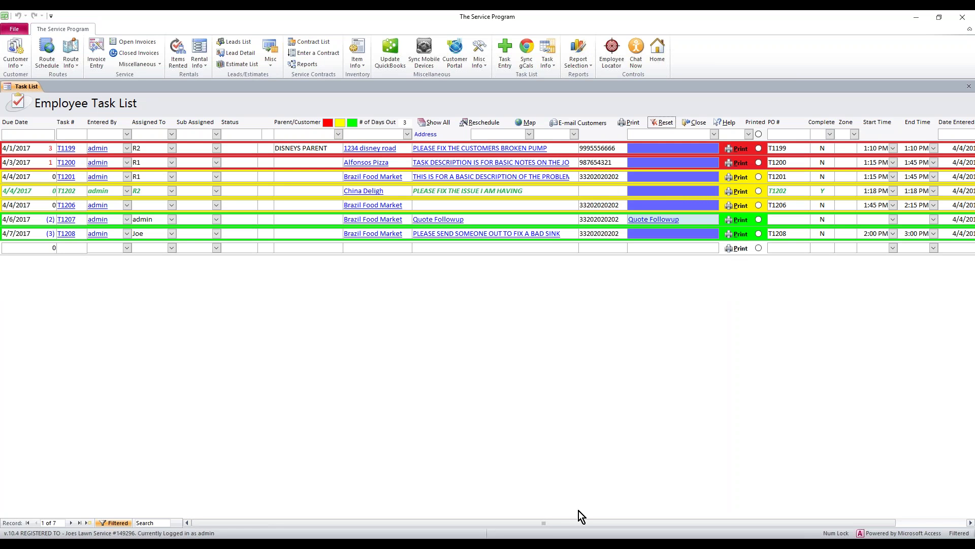
Examine the Task Specific Notes column and the Alfonsos Pizza entry in the task list.
{"action": "left_click_drag", "start_coordinate": [545, 523], "coordinate": [621, 526]}
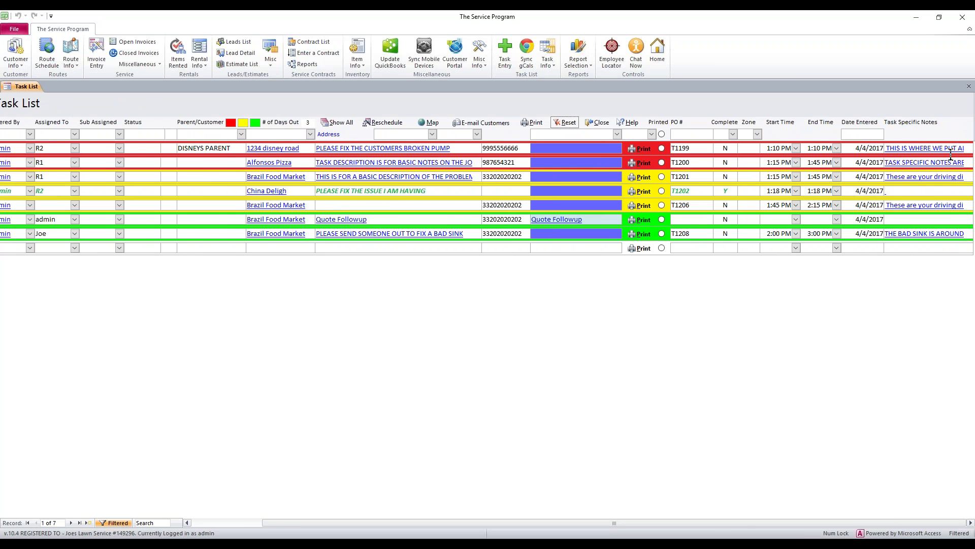
{"action": "left_click_drag", "start_coordinate": [707, 523], "coordinate": [639, 518]}
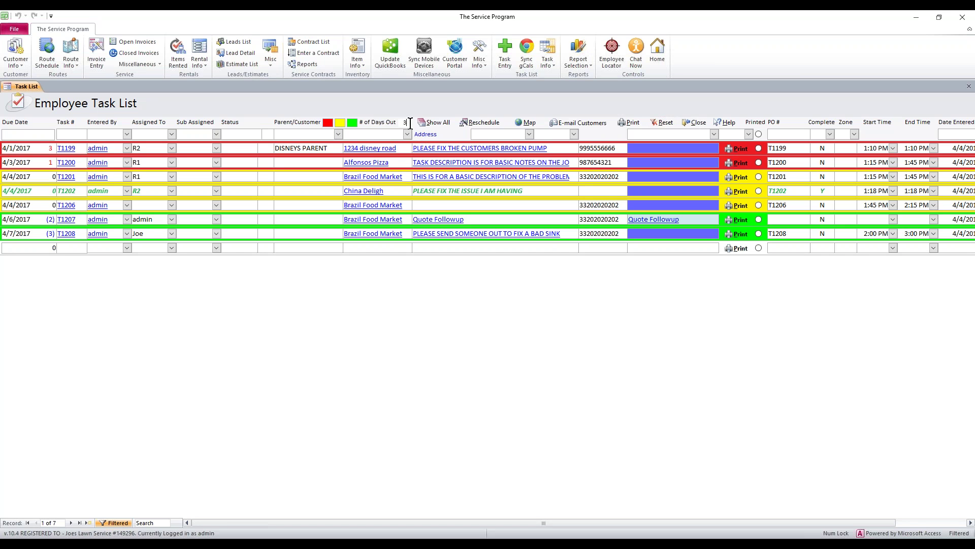
{"action": "left_click_drag", "start_coordinate": [399, 163], "coordinate": [343, 163]}
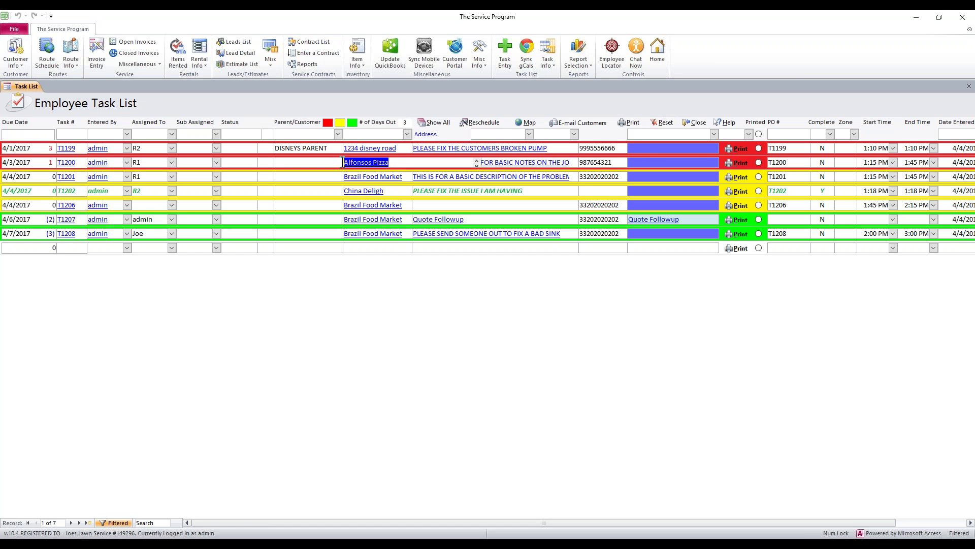
Set the number of days out shown in the task list to 180.
{"action": "left_click", "coordinate": [404, 122]}
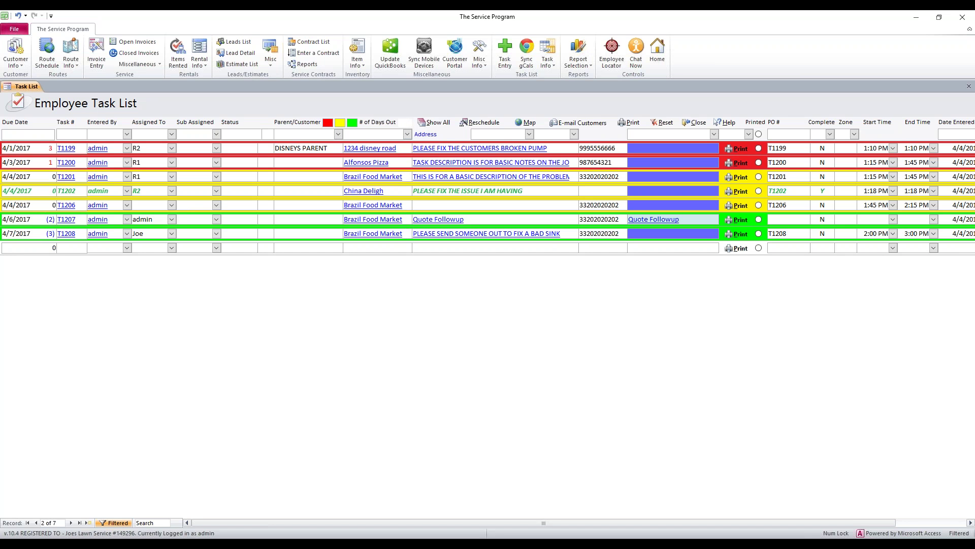
{"action": "type", "text": "180"}
{"action": "key", "text": "Return"}
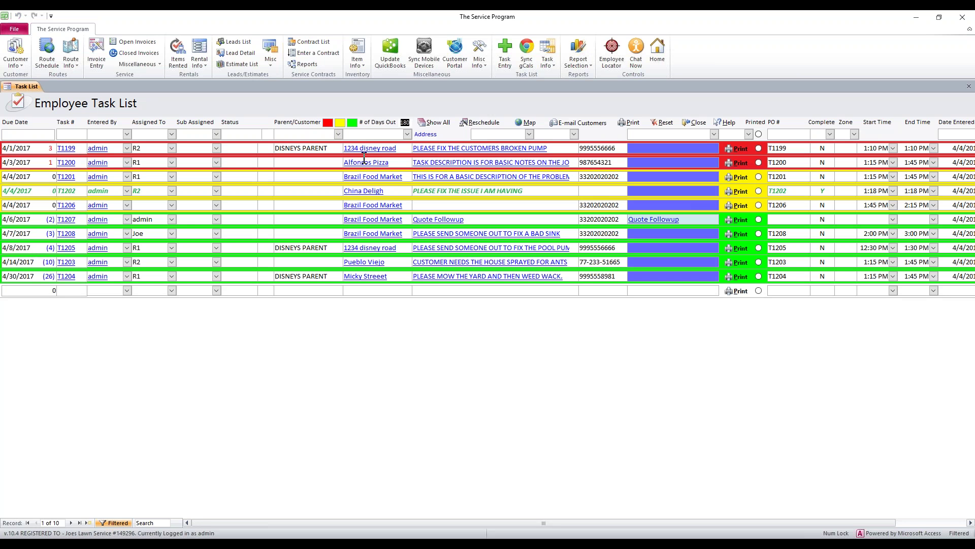
Change the number of days out for the task list to 14.
{"action": "left_click", "coordinate": [411, 122]}
{"action": "left_click_drag", "start_coordinate": [411, 122], "coordinate": [400, 122]}
{"action": "type", "text": "14"}
{"action": "key", "text": "Return"}
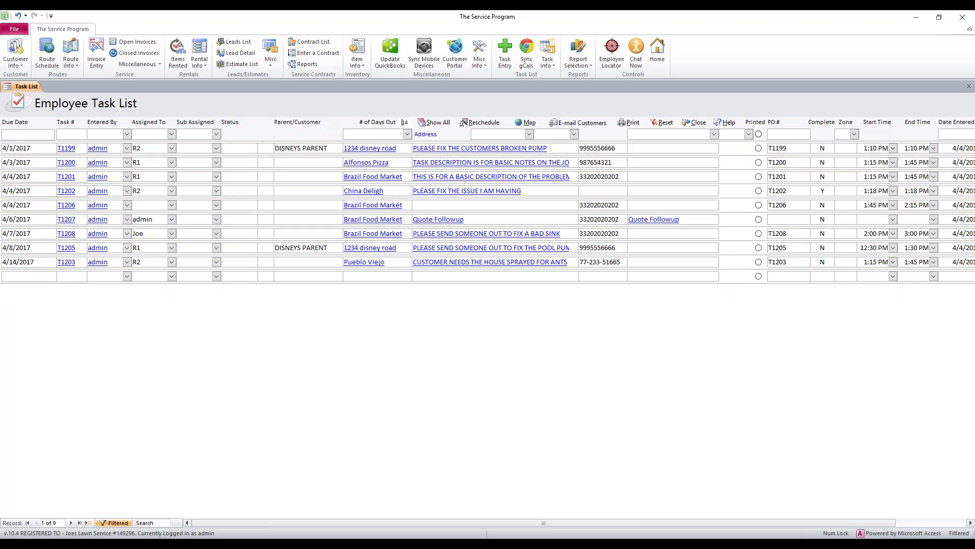
Limit the task list to 7 days out.
{"action": "left_click_drag", "start_coordinate": [412, 123], "coordinate": [400, 125]}
{"action": "type", "text": "7"}
{"action": "key", "text": "Return"}
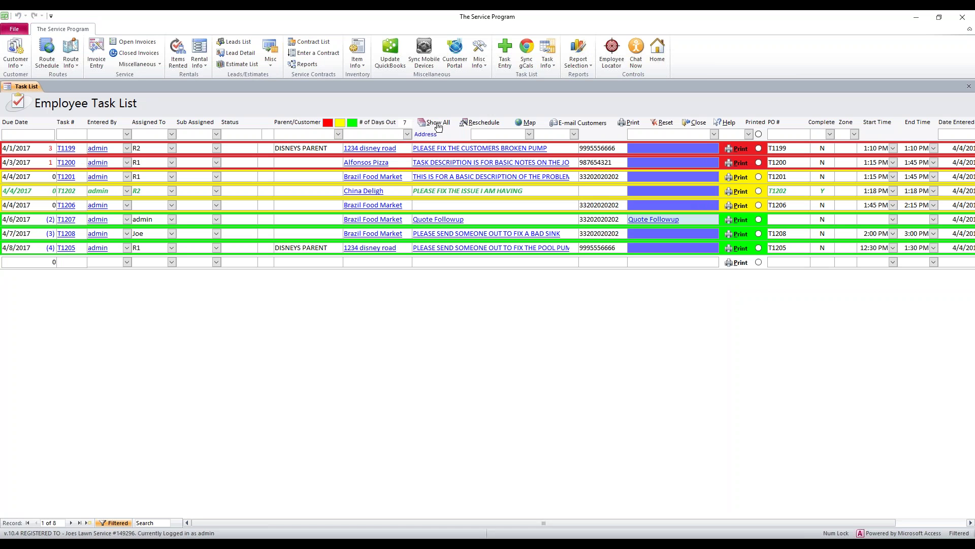
Show all tasks in the list regardless of days out, and view the form for rescheduling a specific day's tasks before closing it.
{"action": "left_click", "coordinate": [432, 123]}
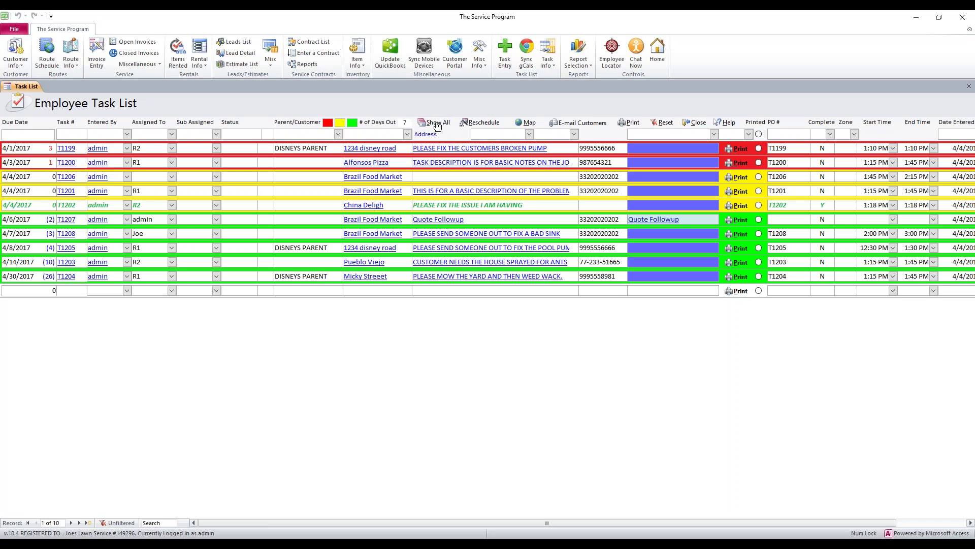
{"action": "left_click", "coordinate": [437, 124]}
{"action": "left_click", "coordinate": [478, 123]}
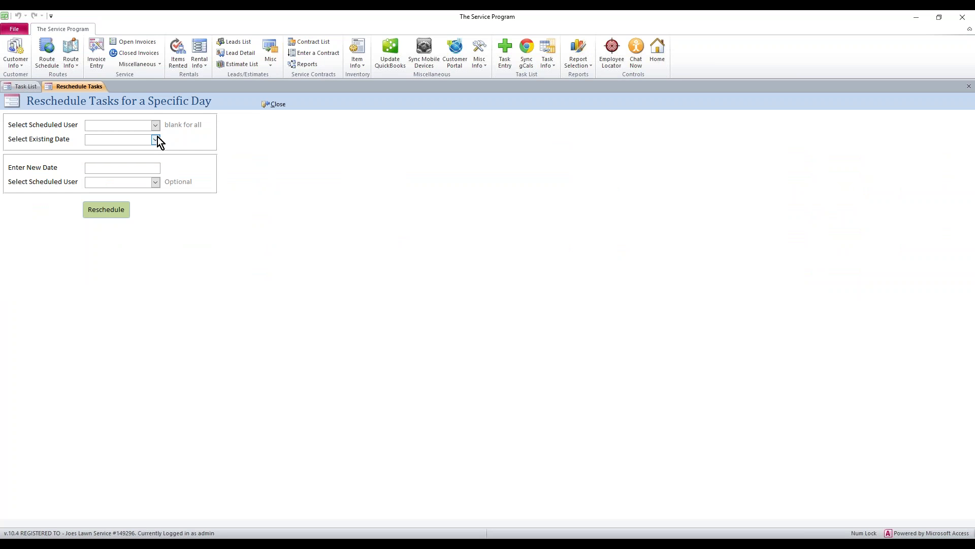
{"action": "left_click", "coordinate": [274, 106]}
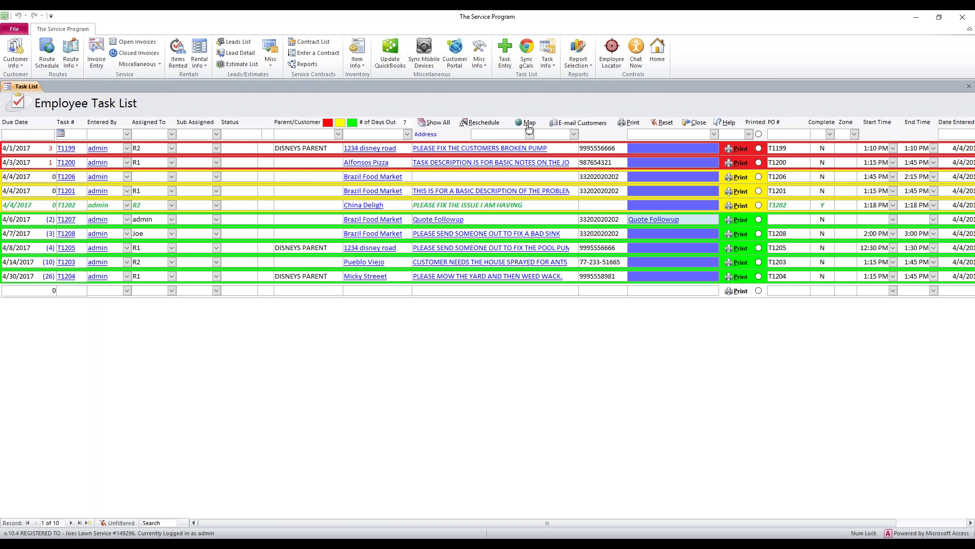
View the form for e-mailing customers about tasks, including its scheduled user and beginning date fields, and close it without sending.
{"action": "left_click", "coordinate": [596, 125]}
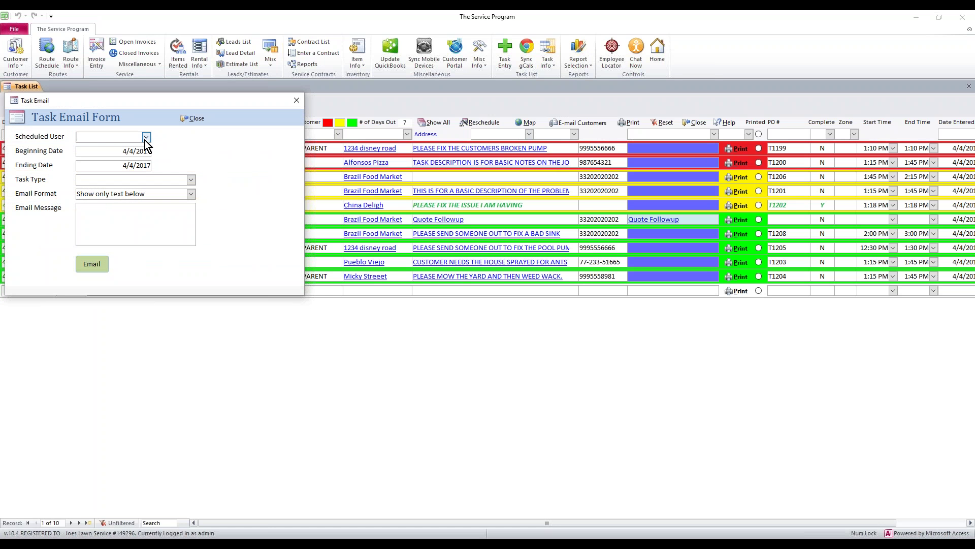
{"action": "left_click_drag", "start_coordinate": [118, 149], "coordinate": [187, 147]}
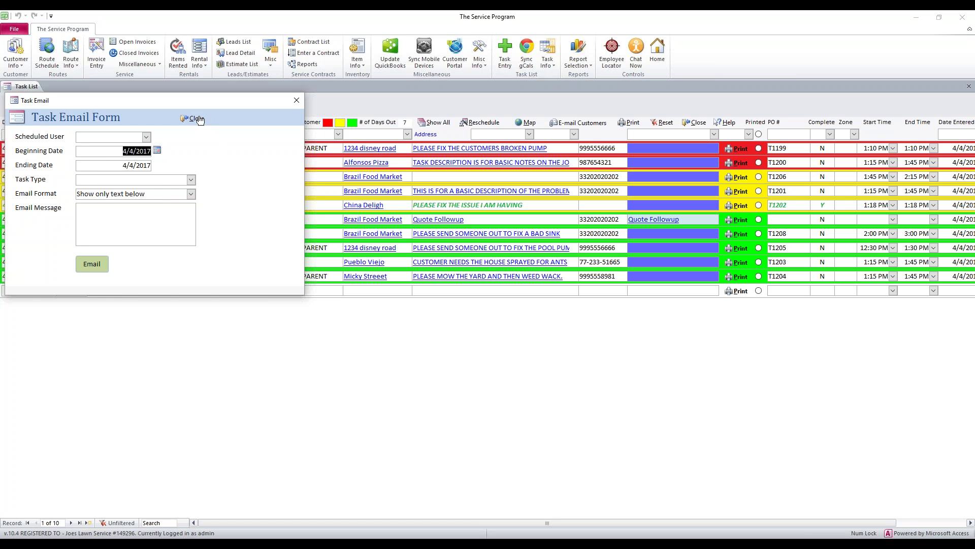
{"action": "left_click", "coordinate": [197, 119]}
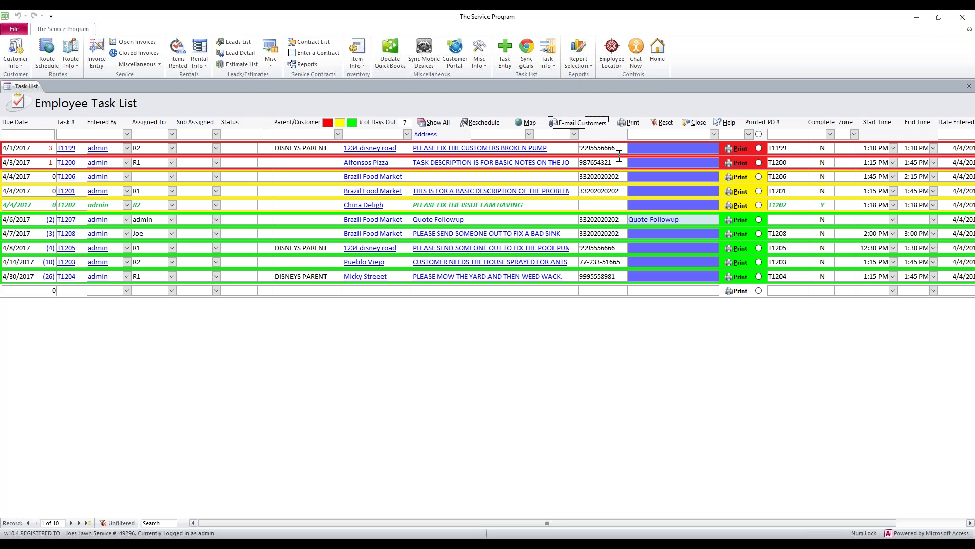
View the print options for open, customer-specific and closed task reports, and return to the task list.
{"action": "left_click", "coordinate": [631, 123]}
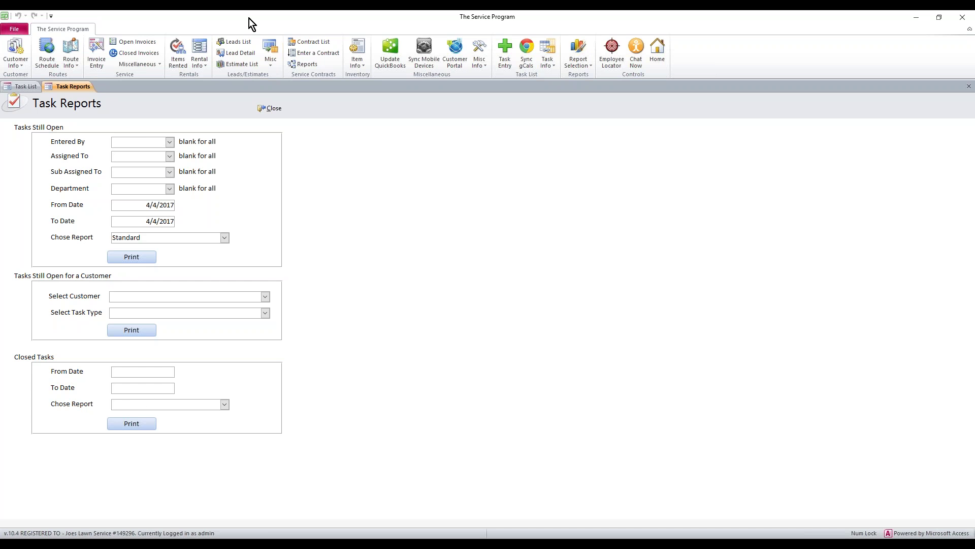
{"action": "left_click", "coordinate": [274, 107]}
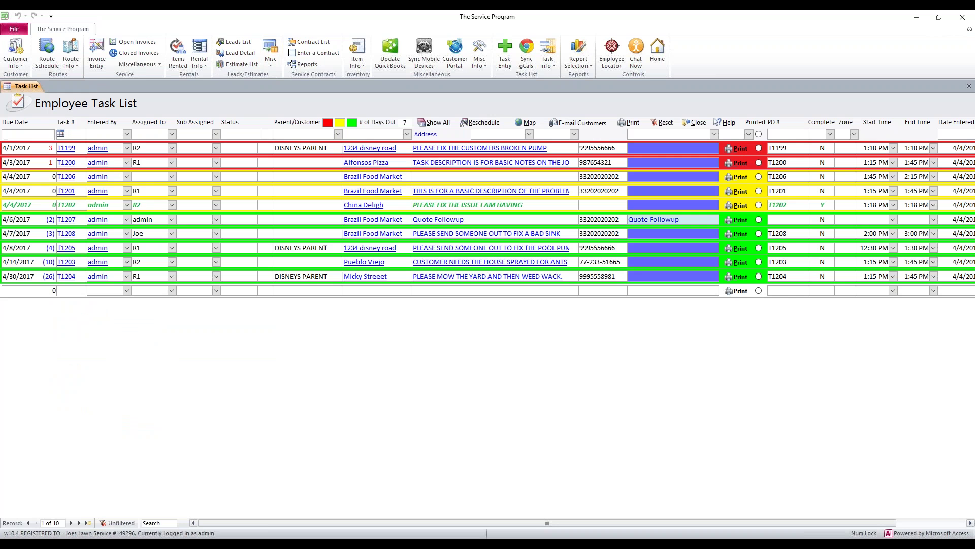
Reset the task list to its default filter, and close and reopen the list from the home screen.
{"action": "left_click", "coordinate": [664, 123]}
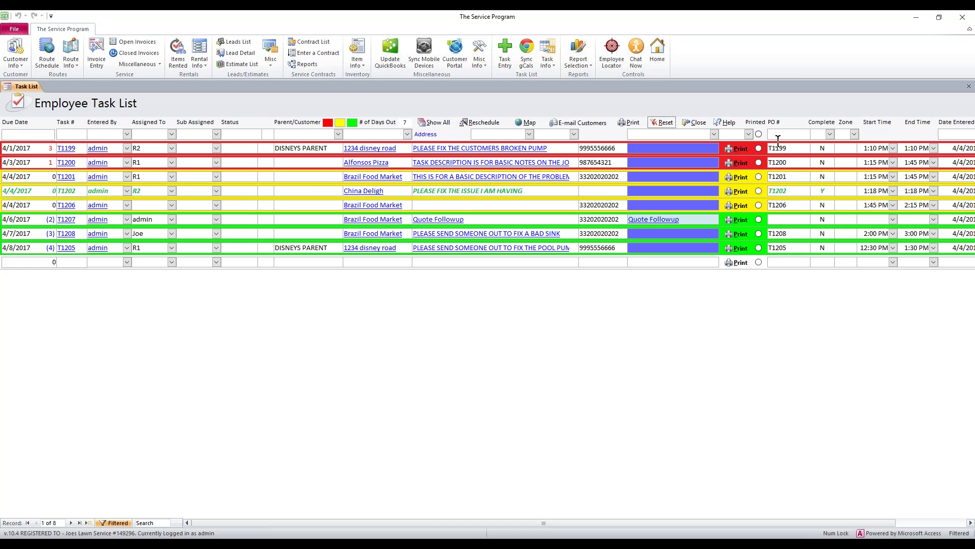
{"action": "left_click", "coordinate": [696, 123]}
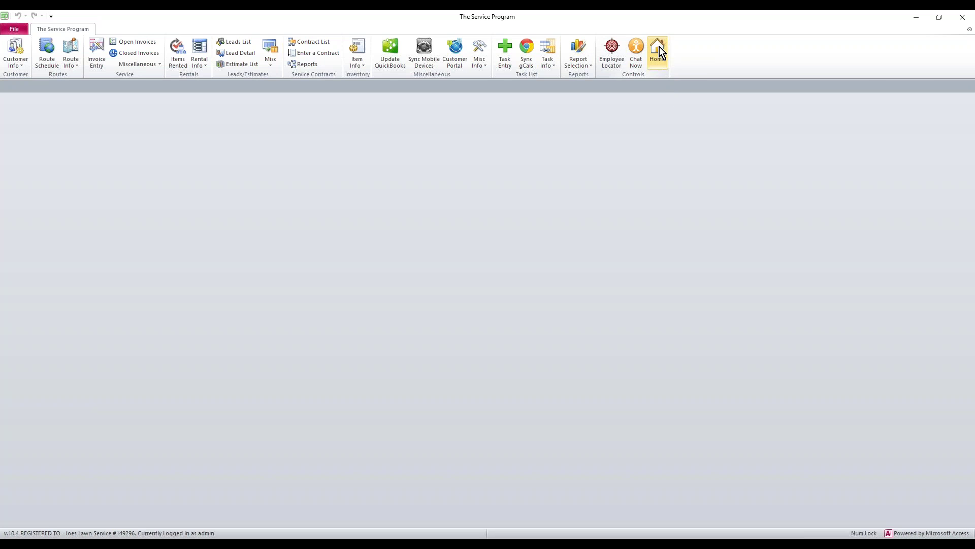
{"action": "left_click", "coordinate": [658, 50]}
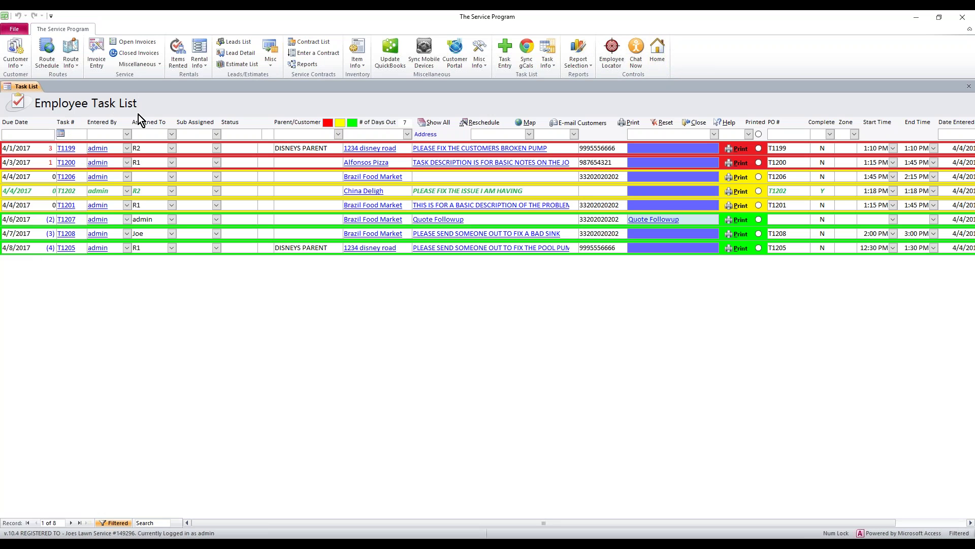